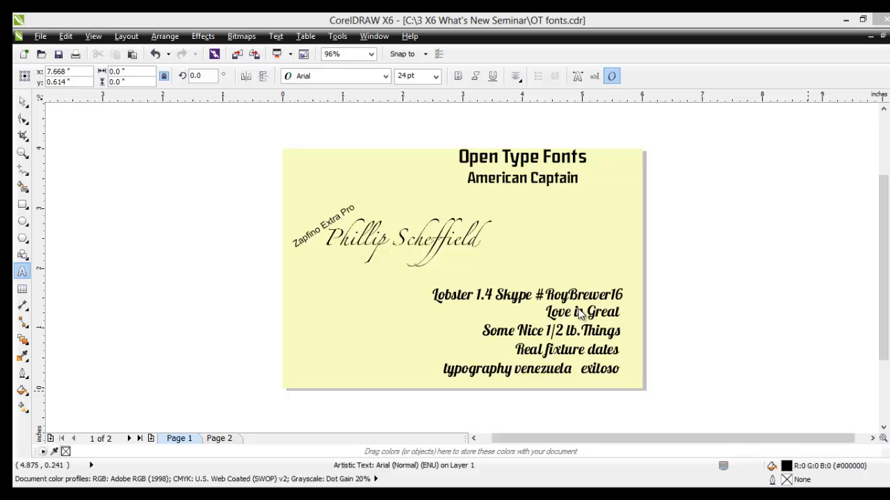
Step: View the second page and return to the first page of the OpenType fonts document
{"action": "left_click", "coordinate": [219, 439]}
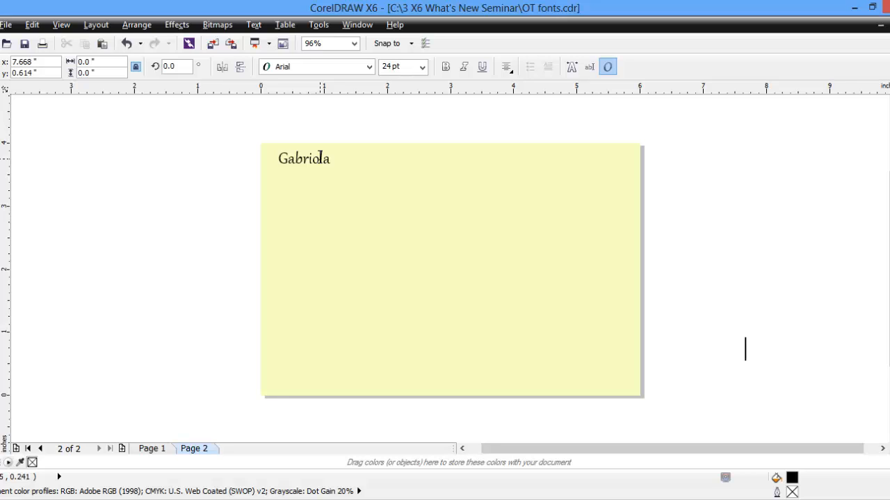
{"action": "left_click", "coordinate": [150, 449]}
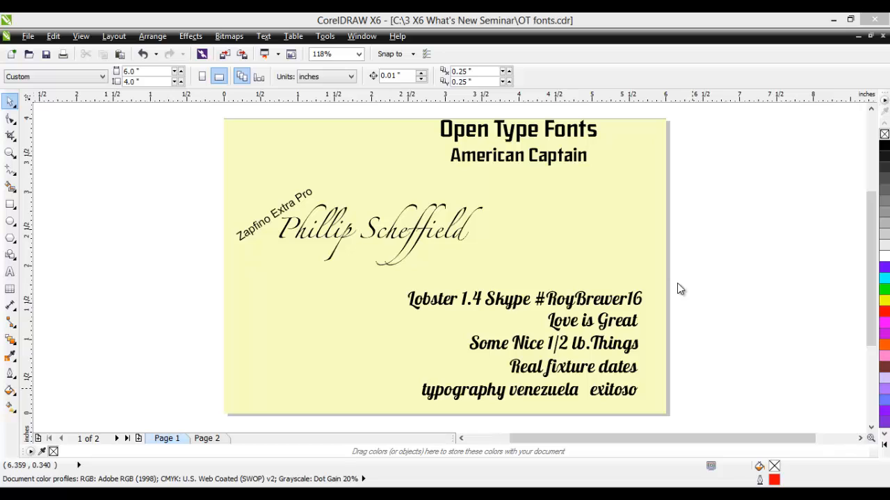
{"action": "scroll", "coordinate": [704, 383], "scroll_direction": "up", "scroll_amount": 1}
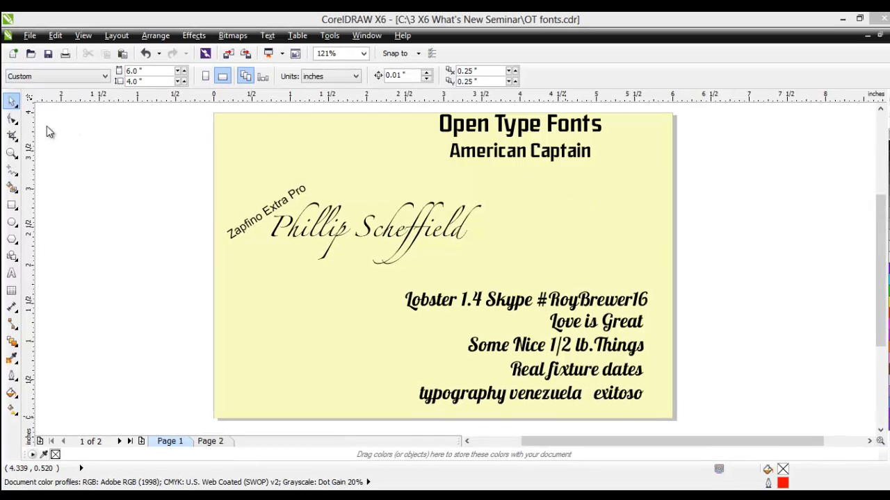
Step: Apply Stylistic Set 2 to the 'American Captain' line through its interactive OpenType options
{"action": "left_click", "coordinate": [15, 105]}
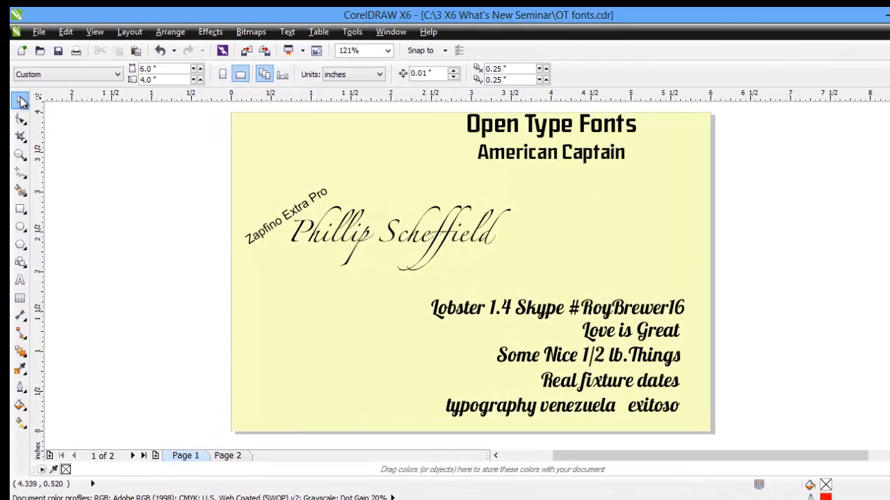
{"action": "left_click", "coordinate": [531, 126]}
{"action": "left_click", "coordinate": [532, 128]}
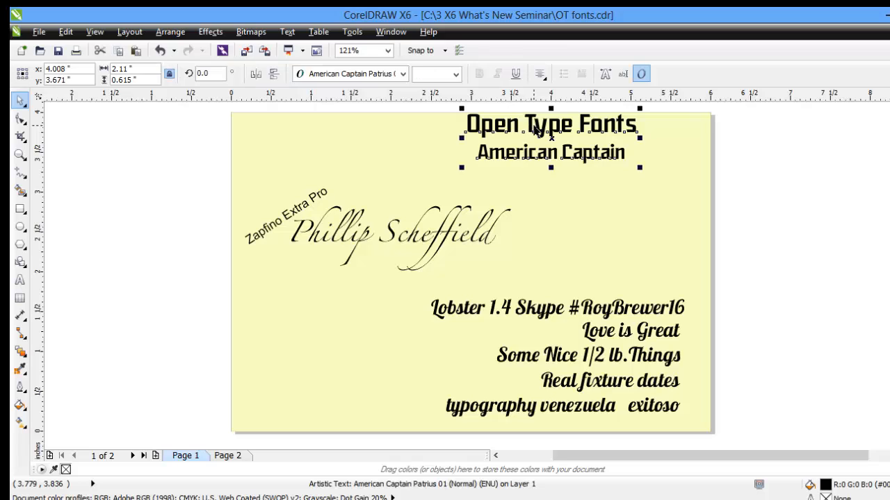
{"action": "left_click", "coordinate": [23, 155]}
{"action": "left_click_drag", "start_coordinate": [435, 179], "coordinate": [688, 147]}
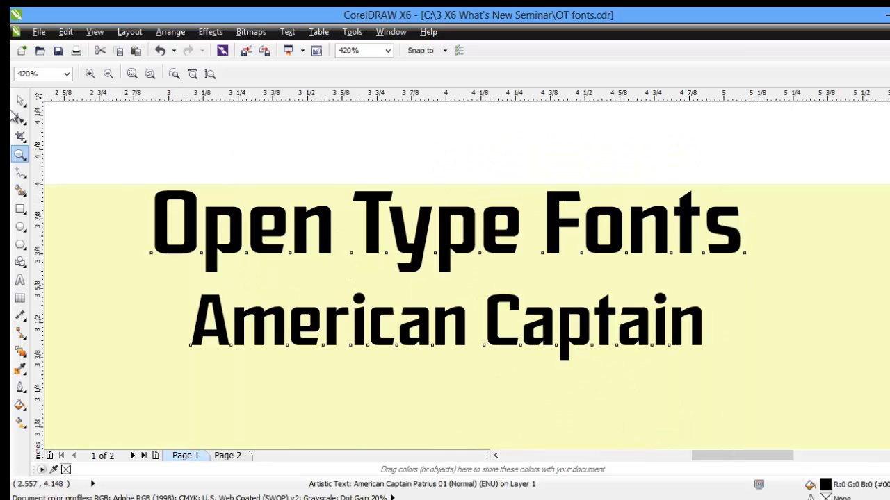
{"action": "left_click", "coordinate": [20, 101]}
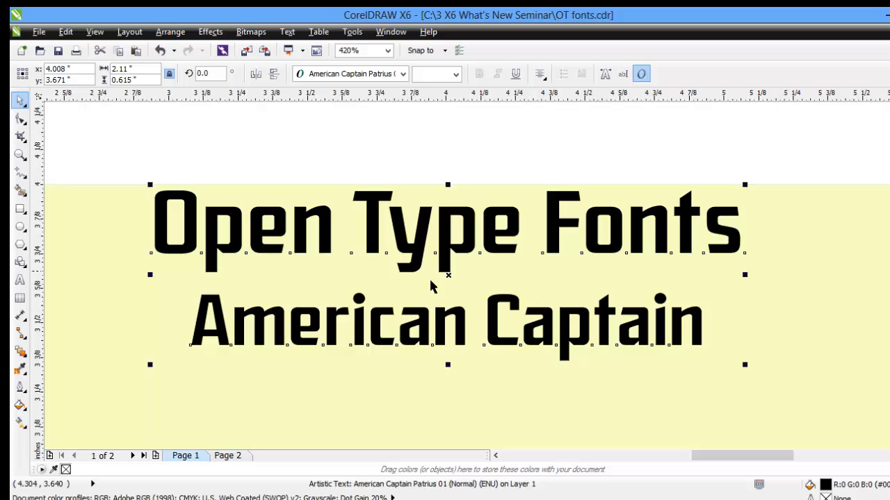
{"action": "double_click", "coordinate": [216, 321]}
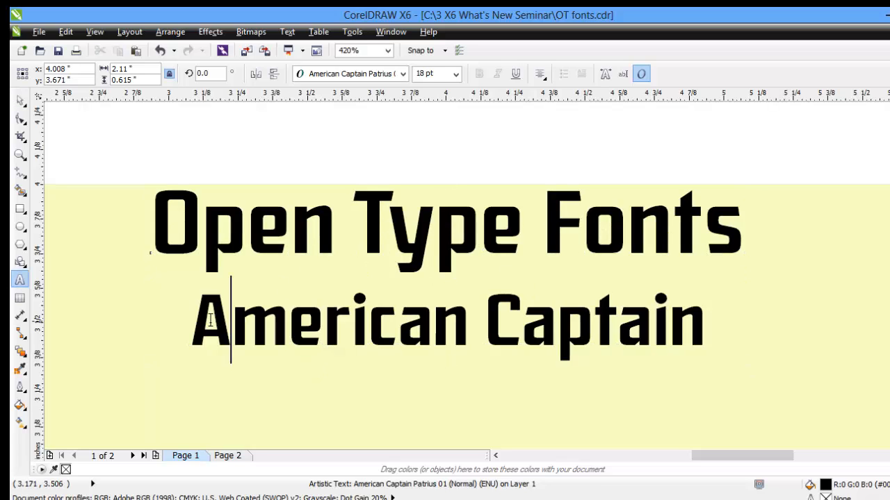
{"action": "left_click_drag", "start_coordinate": [197, 322], "coordinate": [765, 406]}
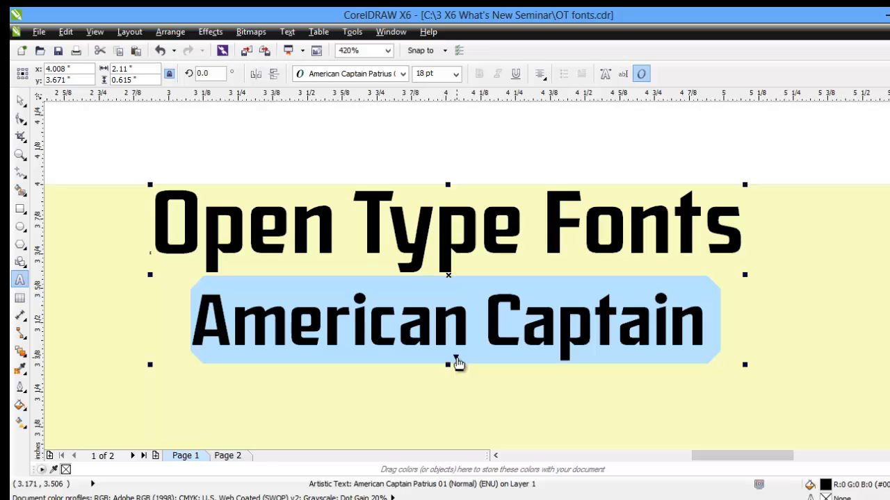
{"action": "left_click", "coordinate": [456, 361]}
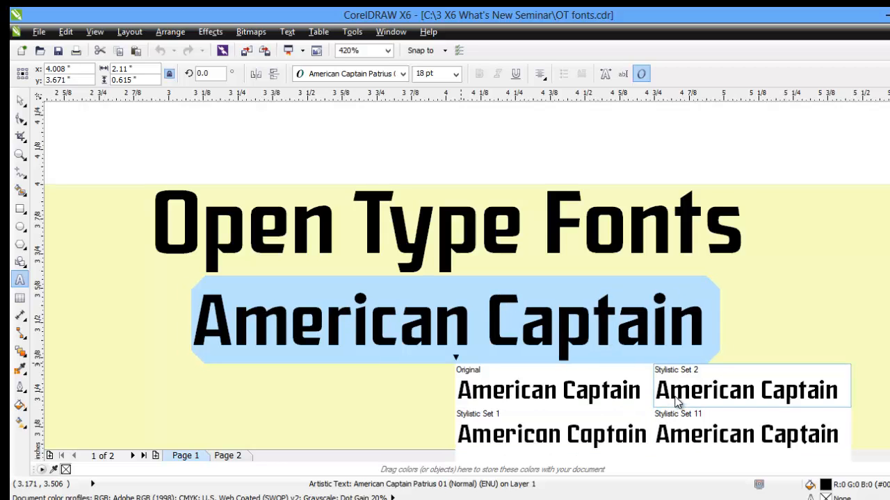
{"action": "left_click", "coordinate": [676, 402]}
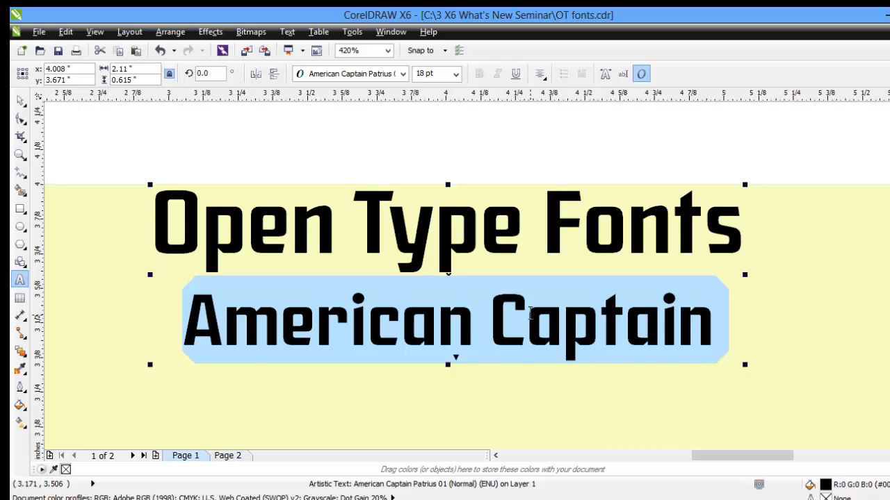
Step: Select the 'Open Type Fonts' and 'American Captain' lines in turn to inspect their OpenType options
{"action": "left_click", "coordinate": [295, 142]}
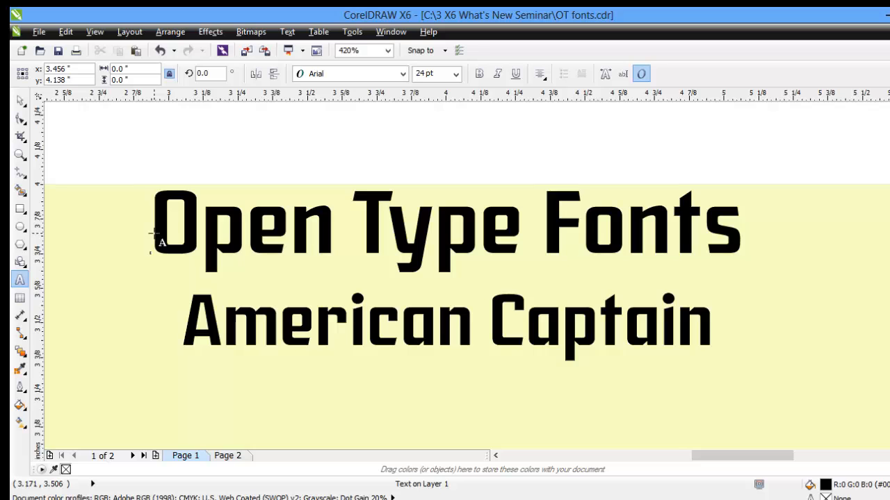
{"action": "left_click_drag", "start_coordinate": [155, 237], "coordinate": [718, 383]}
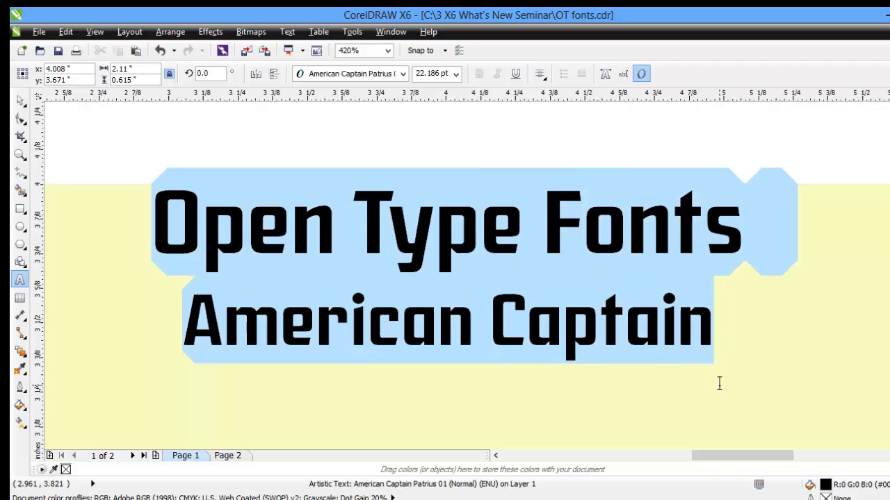
{"action": "left_click_drag", "start_coordinate": [720, 383], "coordinate": [719, 383]}
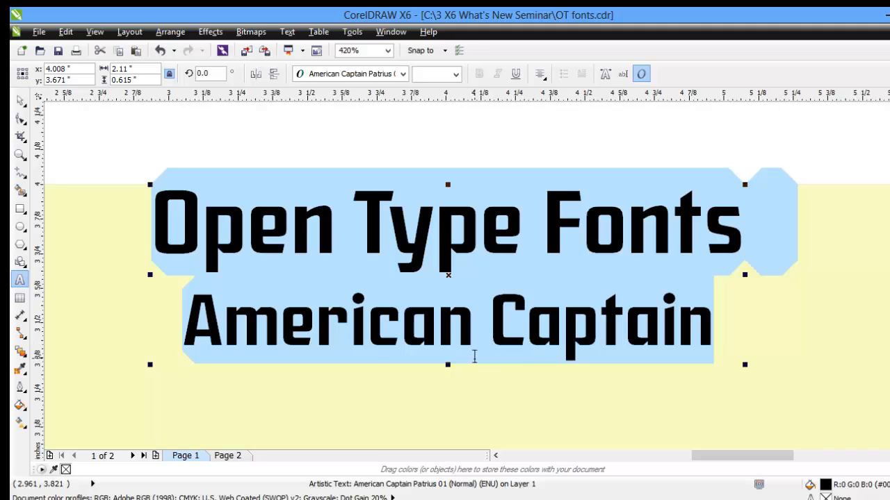
{"action": "left_click", "coordinate": [467, 298]}
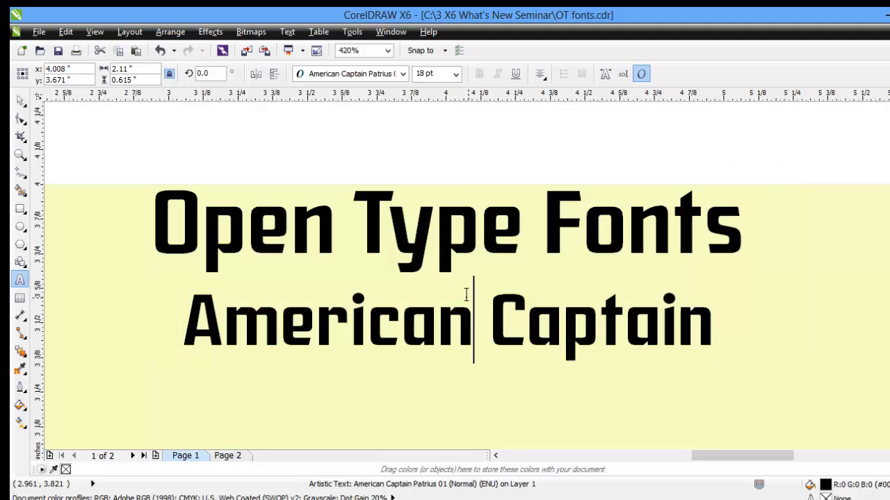
{"action": "left_click_drag", "start_coordinate": [153, 229], "coordinate": [747, 270]}
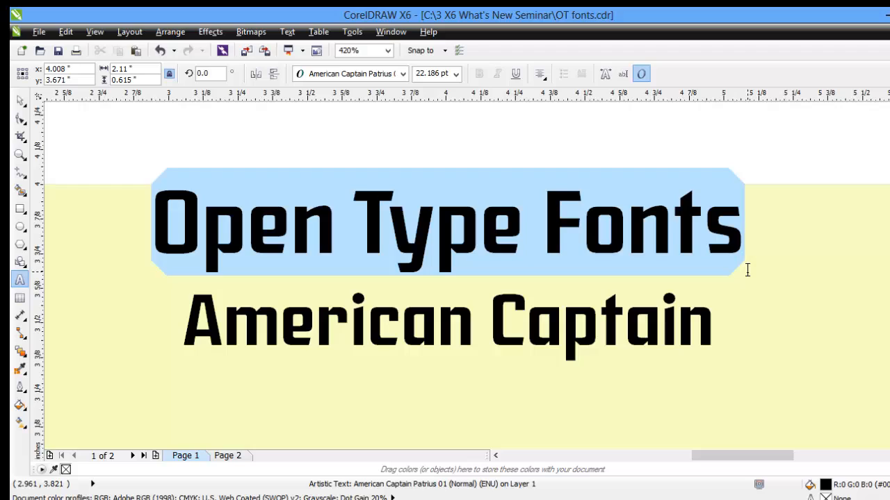
{"action": "left_click_drag", "start_coordinate": [747, 270], "coordinate": [747, 270]}
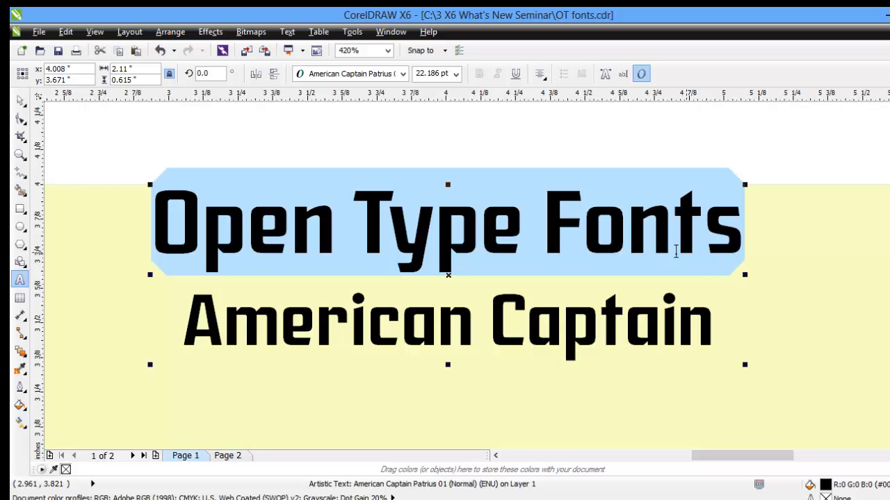
{"action": "left_click", "coordinate": [453, 279]}
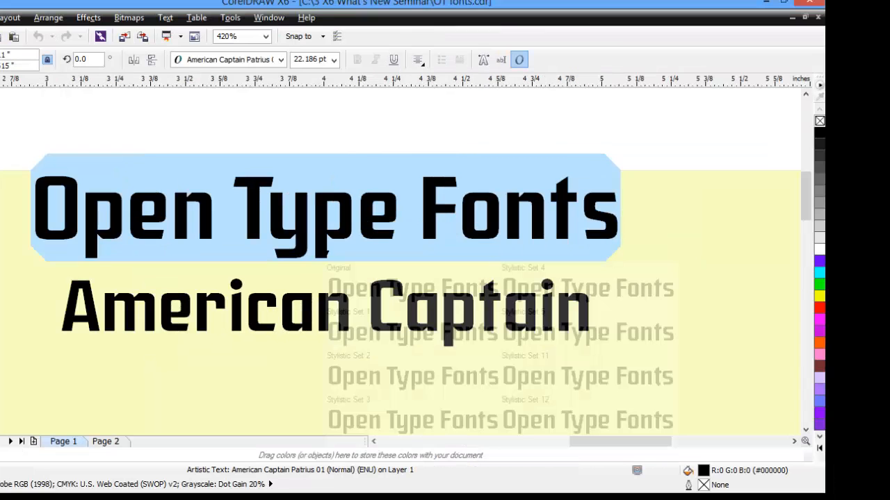
{"action": "left_click", "coordinate": [453, 133]}
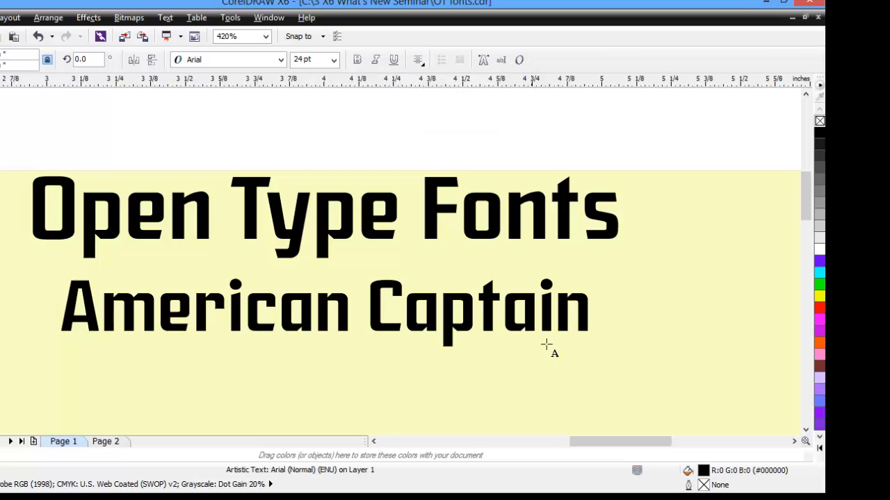
{"action": "left_click_drag", "start_coordinate": [590, 316], "coordinate": [61, 376]}
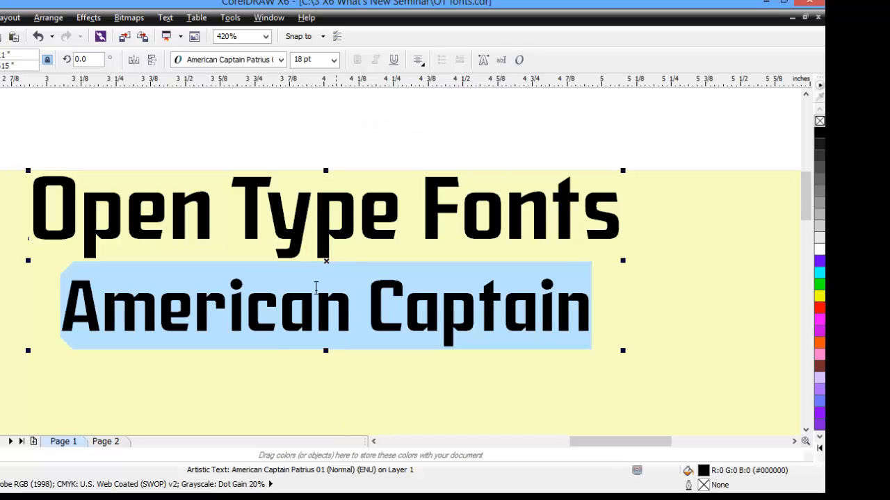
{"action": "left_click", "coordinate": [0, 86]}
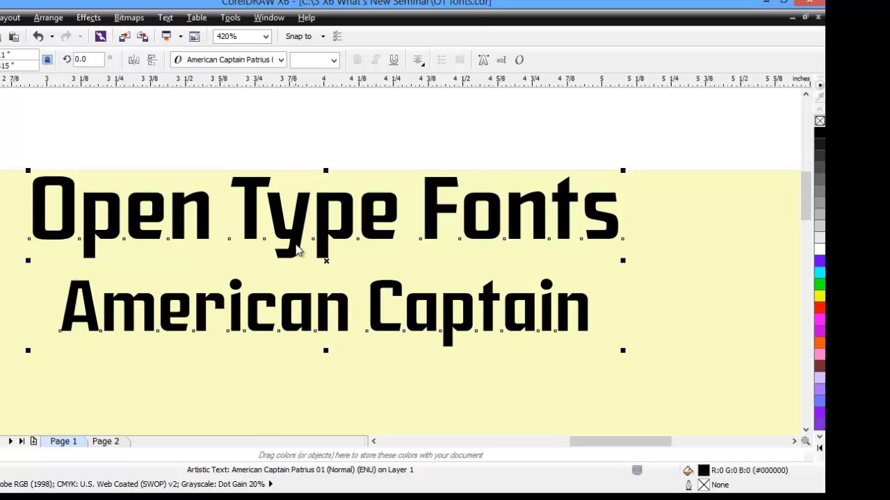
Step: Open Object Properties and examine the OpenType character features for the selected 'American Captain' line
{"action": "right_click", "coordinate": [296, 250]}
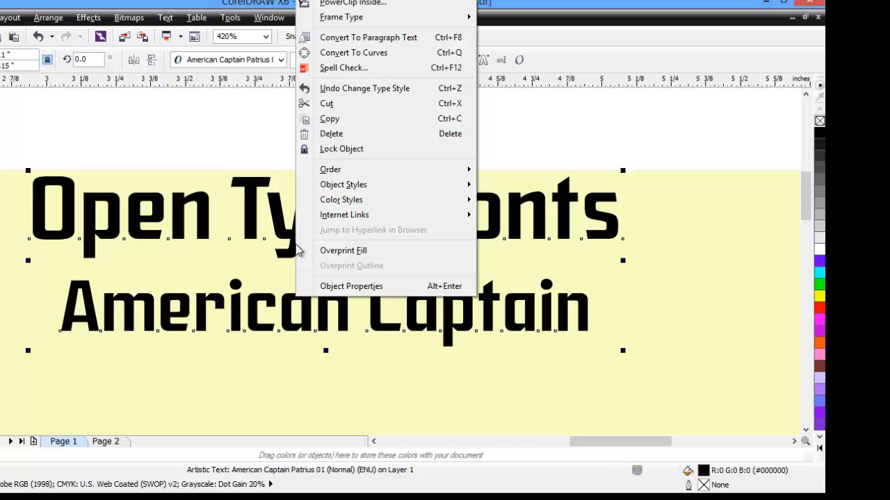
{"action": "left_click", "coordinate": [337, 288]}
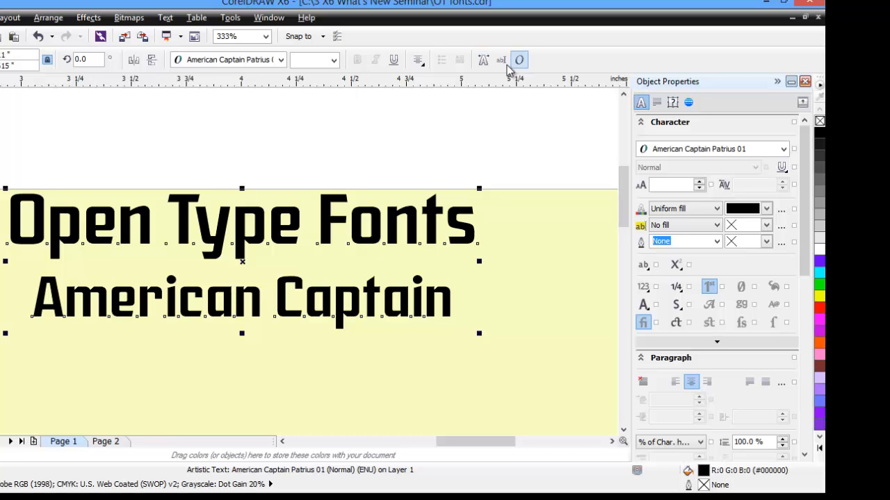
{"action": "double_click", "coordinate": [452, 304]}
{"action": "left_click_drag", "start_coordinate": [451, 304], "coordinate": [32, 300]}
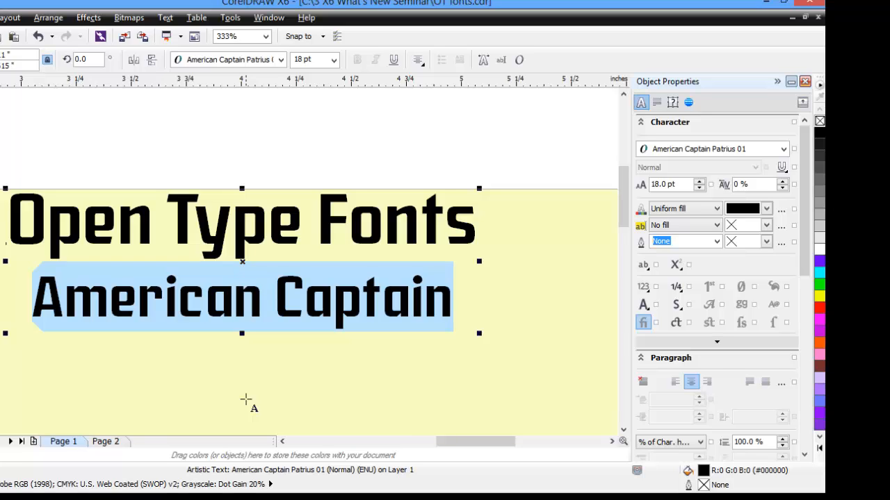
{"action": "left_click", "coordinate": [645, 312]}
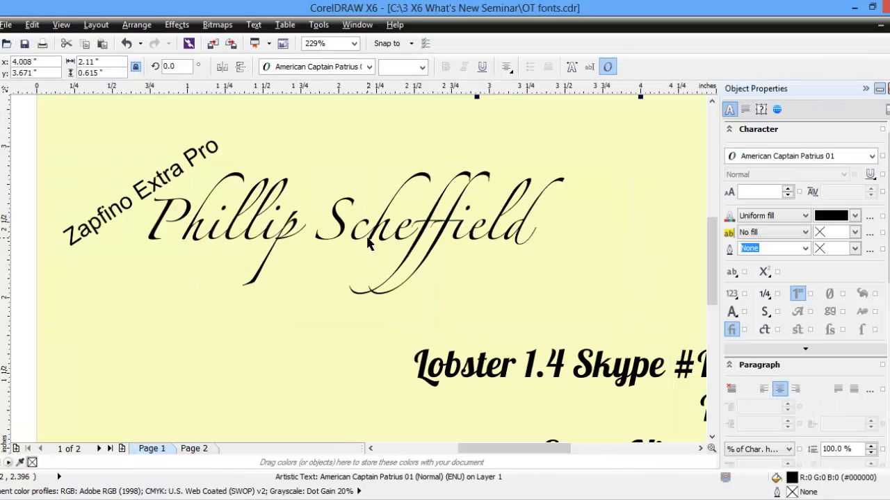
Step: Apply Standard Ligatures to the 'Phillip Scheffield' text through its interactive OpenType options
{"action": "left_click", "coordinate": [369, 240]}
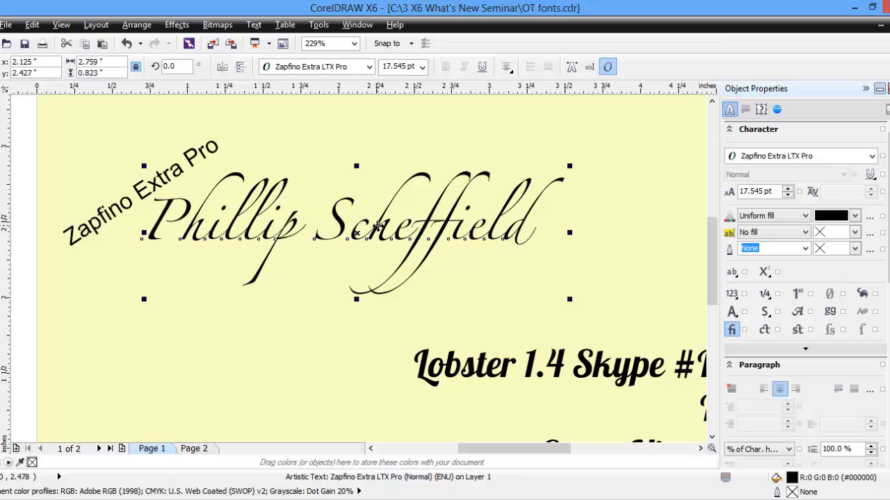
{"action": "double_click", "coordinate": [377, 224]}
{"action": "left_click", "coordinate": [378, 219]}
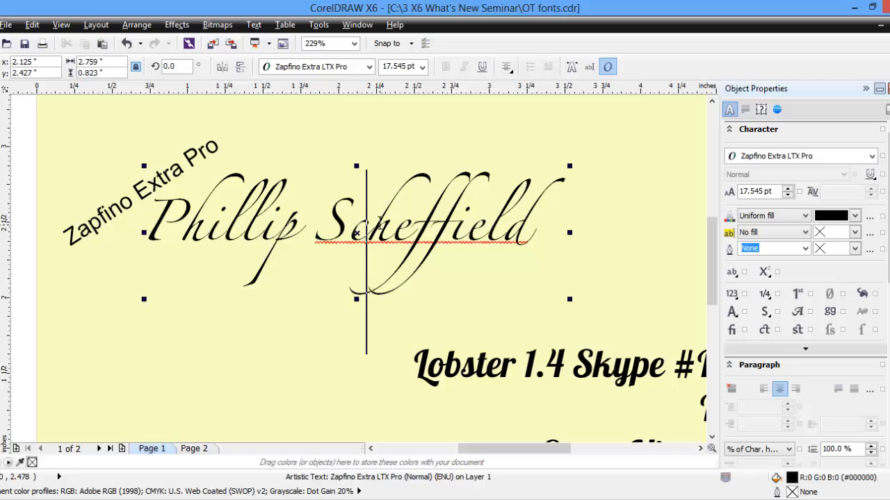
{"action": "double_click", "coordinate": [368, 225]}
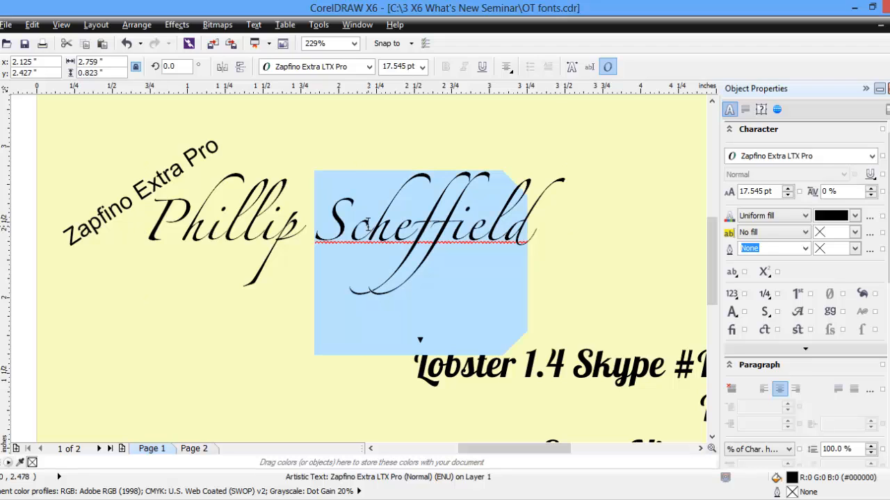
{"action": "double_click", "coordinate": [270, 223]}
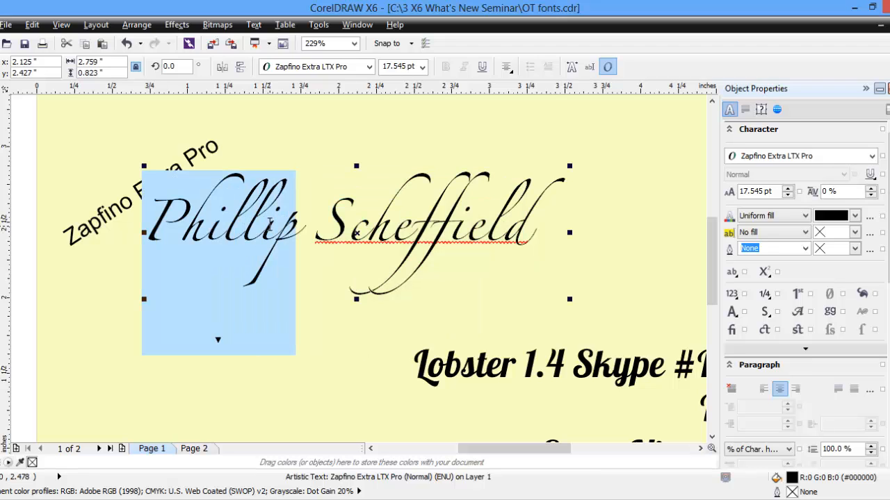
{"action": "triple_click", "coordinate": [357, 247]}
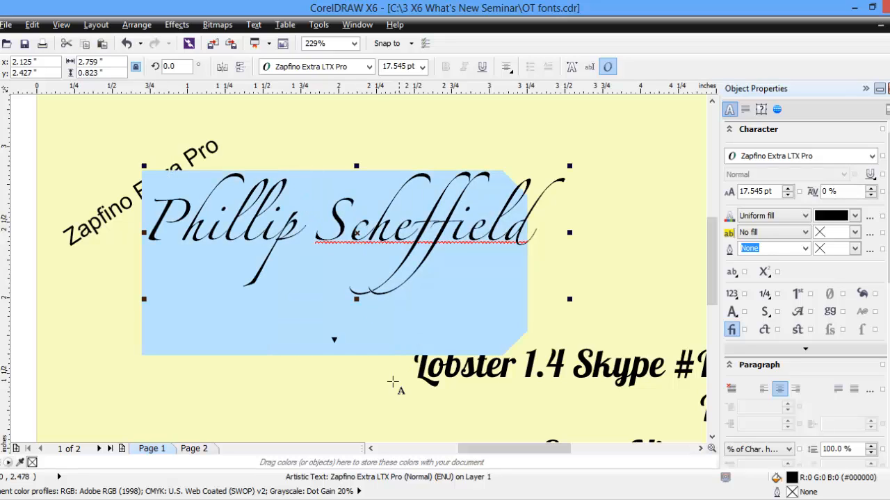
{"action": "left_click", "coordinate": [334, 344]}
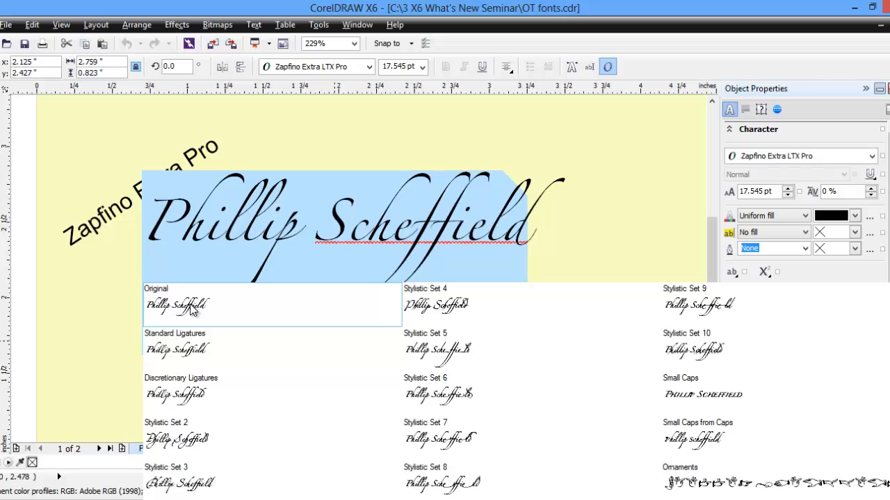
{"action": "left_click", "coordinate": [193, 350]}
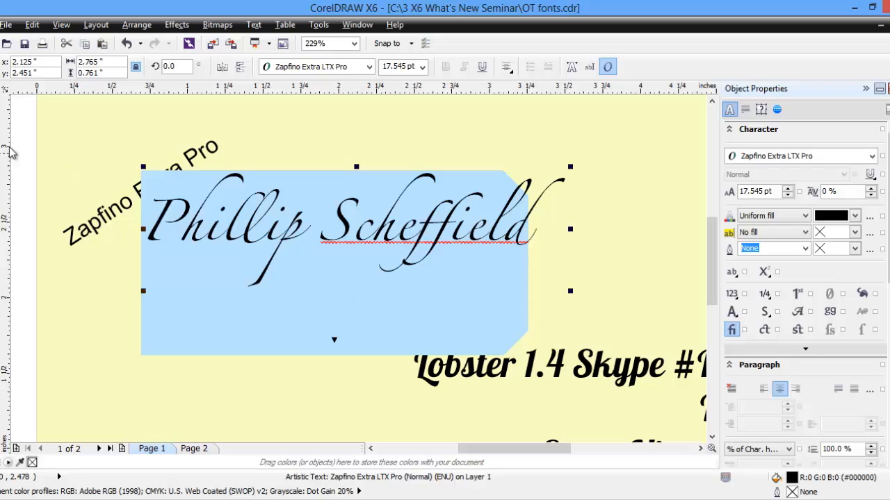
Step: Try moving the 'ff' ligature of 'Scheffield' with the Shape tool, then undo the move
{"action": "left_click", "coordinate": [3, 114]}
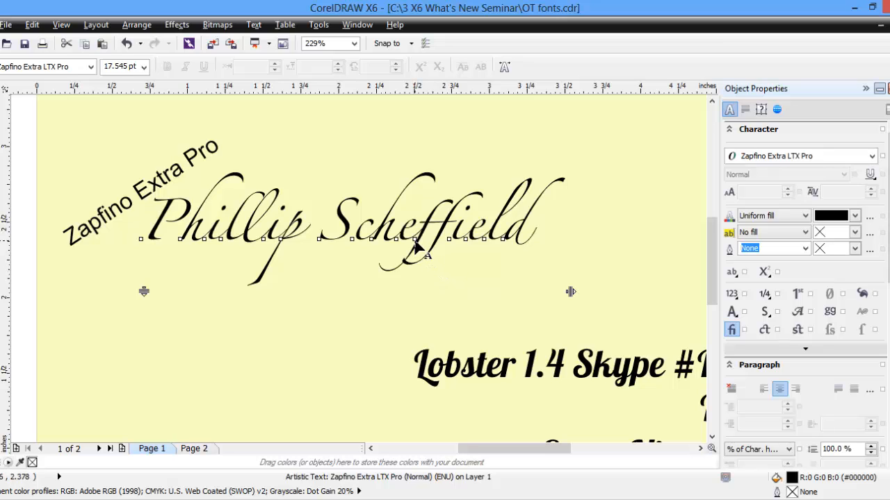
{"action": "left_click_drag", "start_coordinate": [415, 247], "coordinate": [616, 170]}
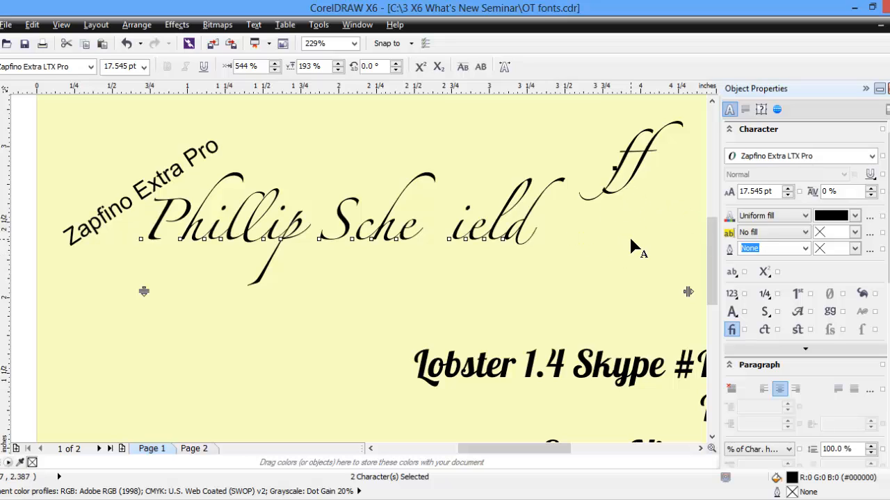
{"action": "key", "text": "ctrl+z"}
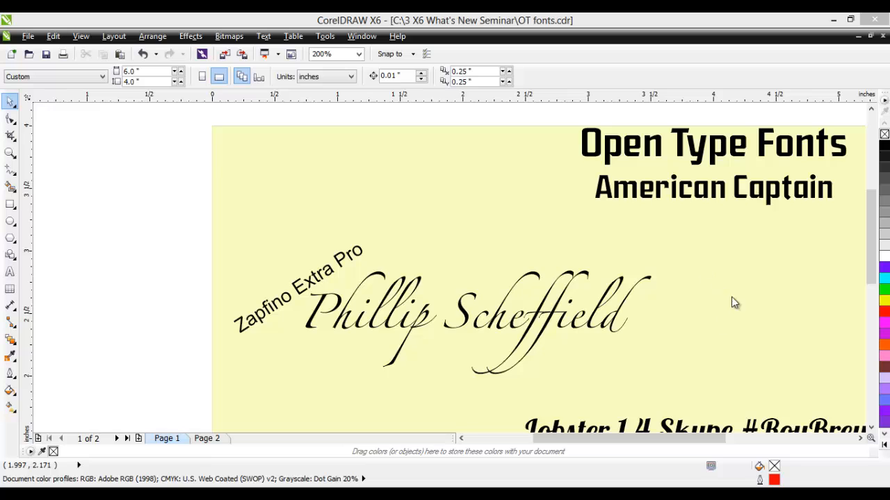
{"action": "left_click", "coordinate": [4, 152]}
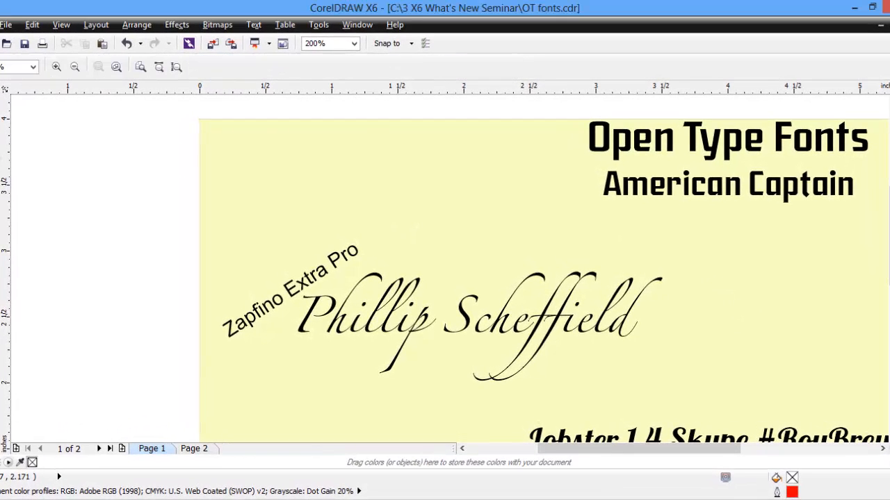
{"action": "right_click", "coordinate": [520, 348]}
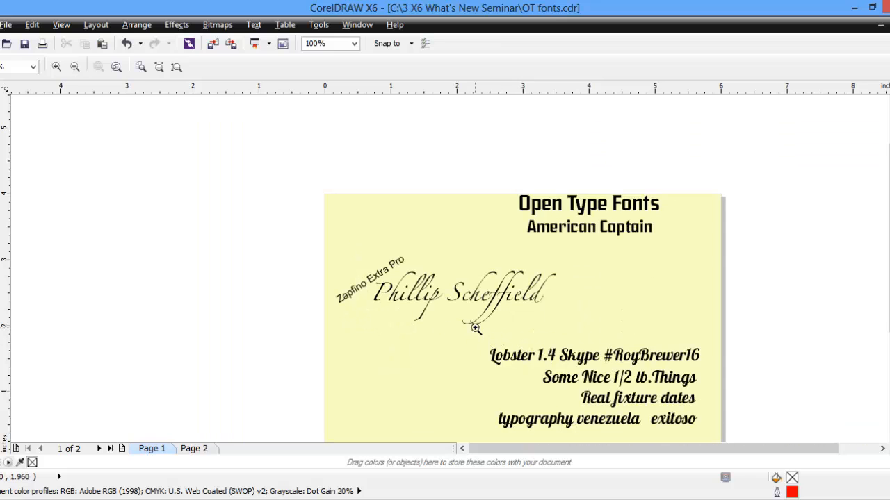
{"action": "left_click_drag", "start_coordinate": [475, 328], "coordinate": [717, 404]}
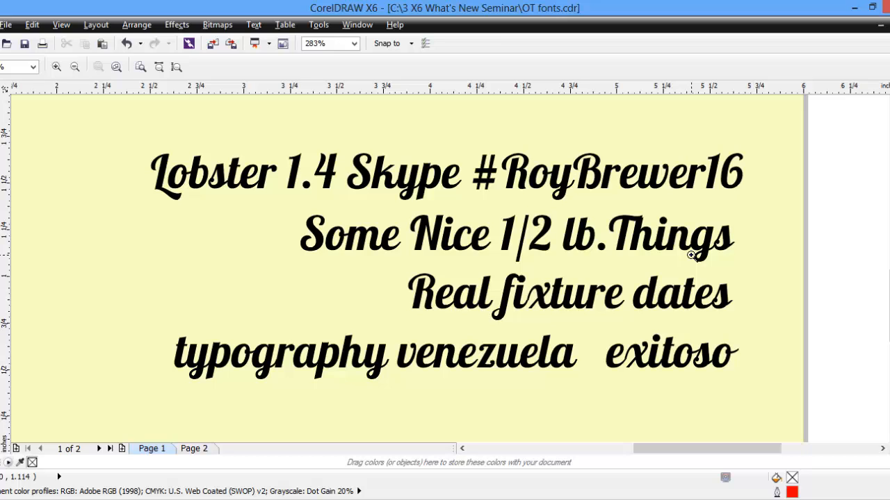
{"action": "key", "text": "F8"}
{"action": "left_click", "coordinate": [421, 173]}
{"action": "key", "text": "ctrl+a"}
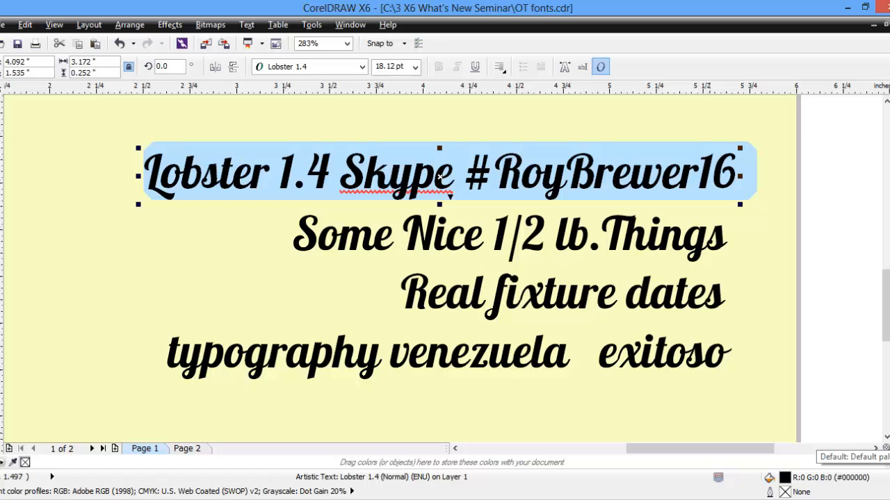
{"action": "left_click", "coordinate": [450, 199]}
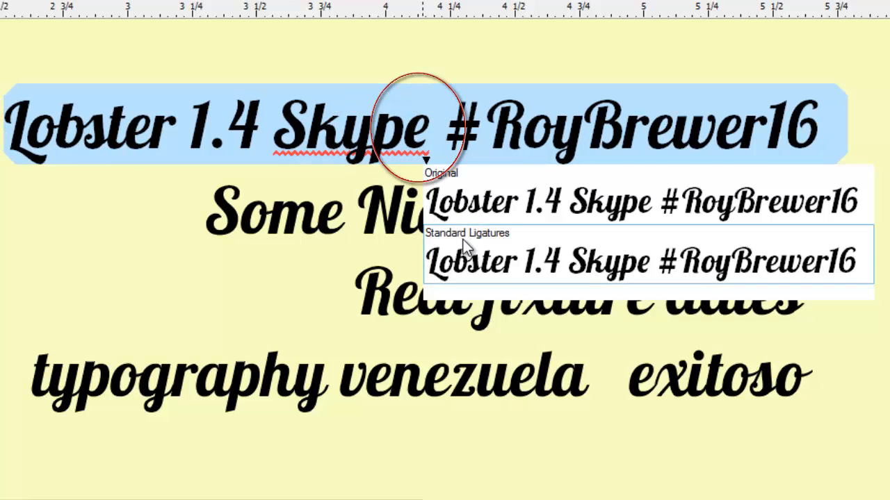
{"action": "left_click", "coordinate": [468, 204]}
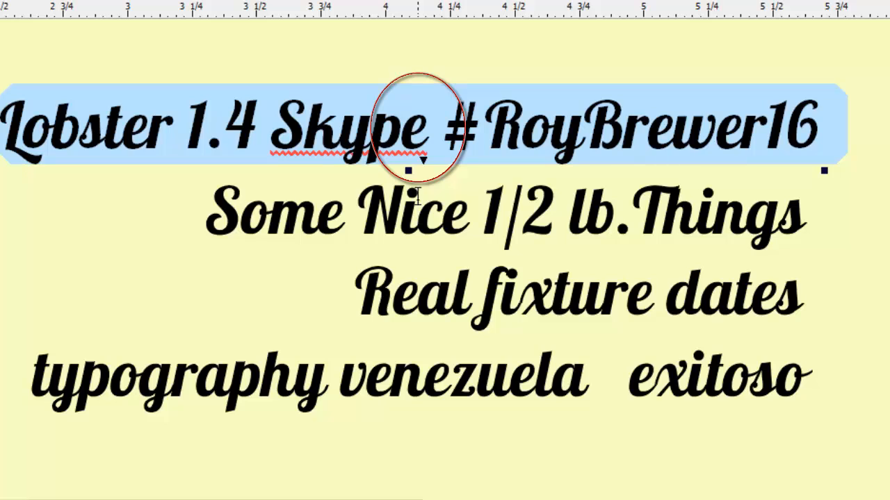
{"action": "left_click", "coordinate": [422, 160]}
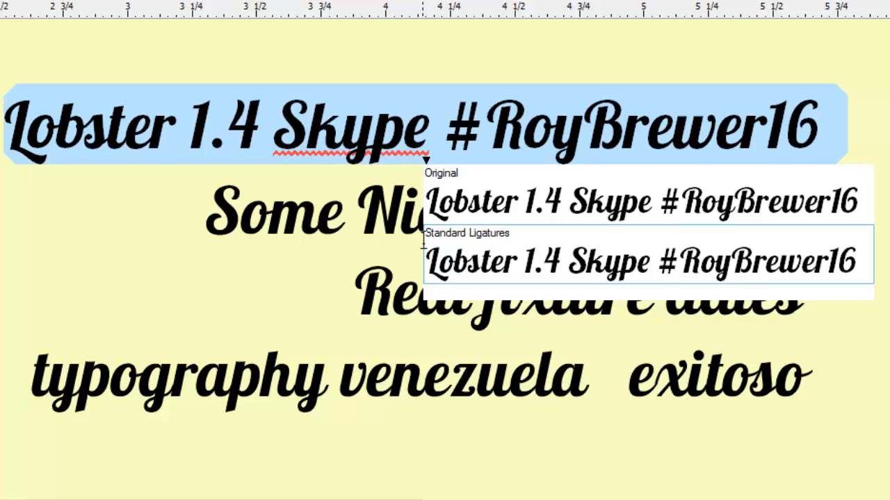
{"action": "left_click", "coordinate": [479, 244]}
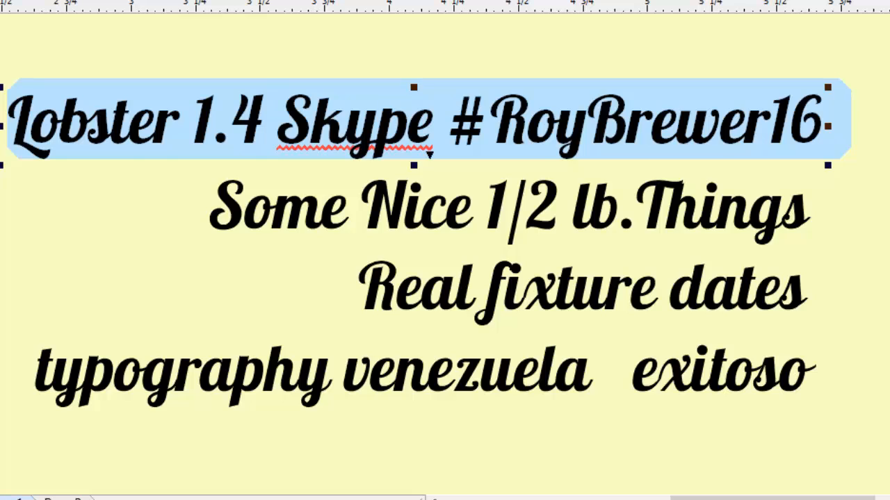
Step: Move the 'yp' ligature of 'Skype' upward above the line with the Shape tool
{"action": "key", "text": "F10"}
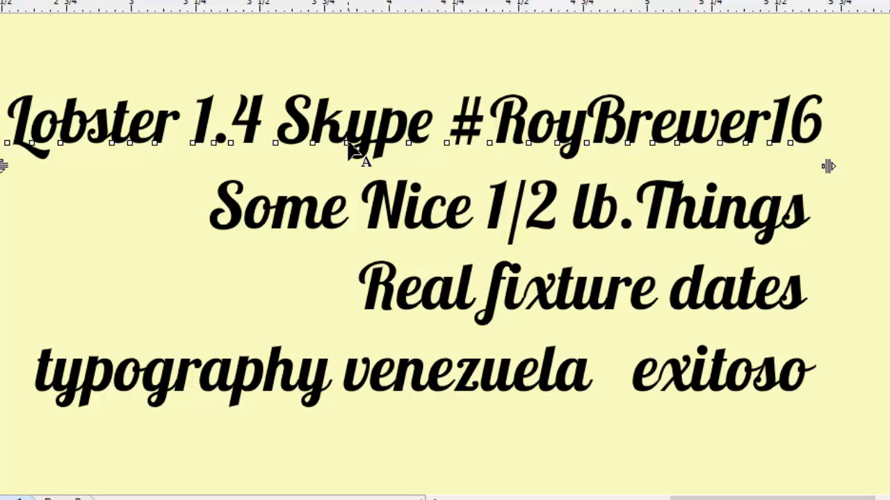
{"action": "left_click_drag", "start_coordinate": [349, 144], "coordinate": [392, 65]}
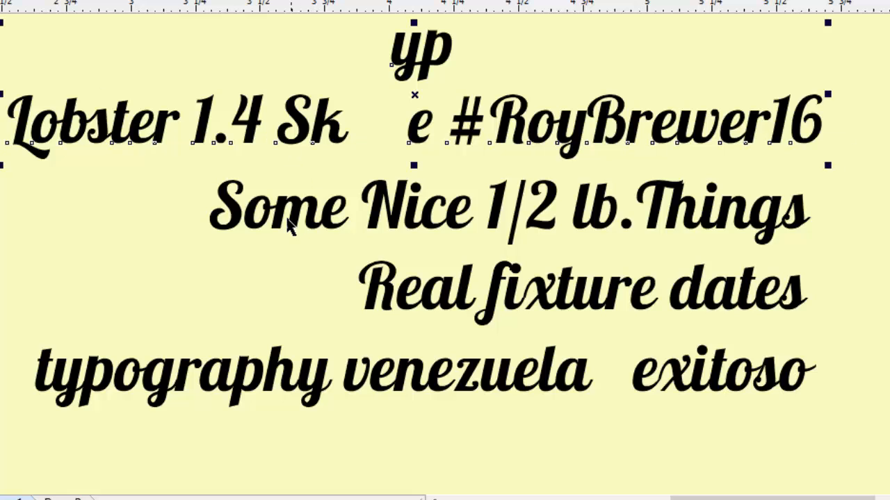
Step: Apply the Fraction and then Standard Ligatures OpenType options to the whole 'Some Nice 1/2 lb.Things' line
{"action": "left_click", "coordinate": [236, 206]}
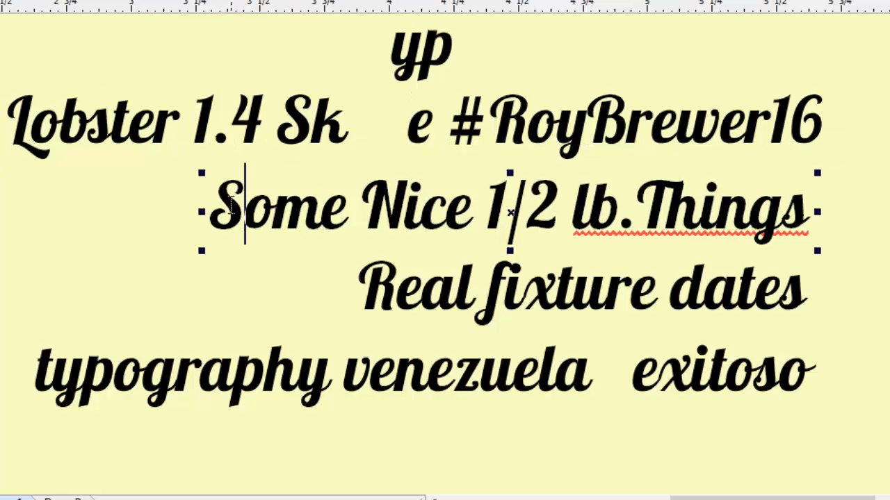
{"action": "key", "text": "ctrl+a"}
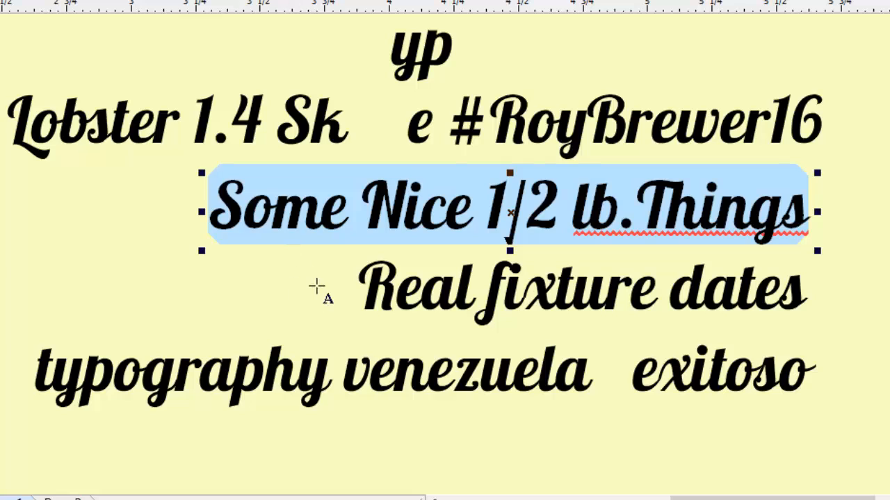
{"action": "left_click", "coordinate": [508, 245]}
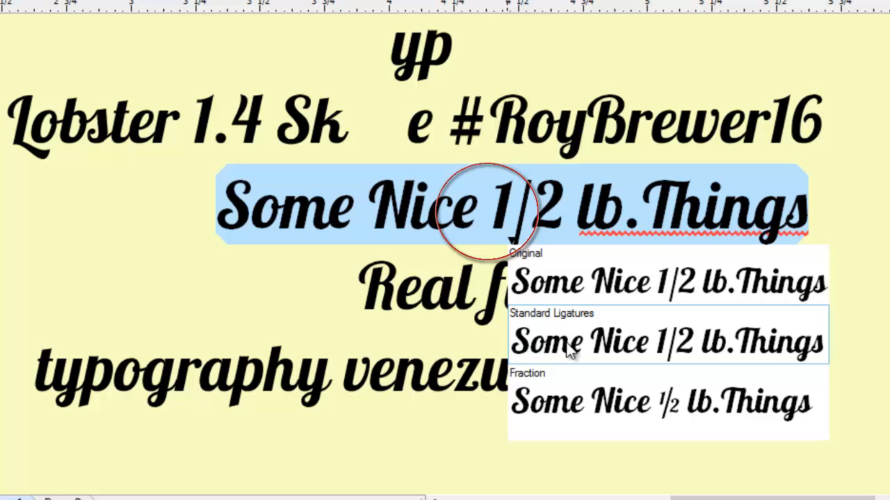
{"action": "left_click", "coordinate": [601, 400]}
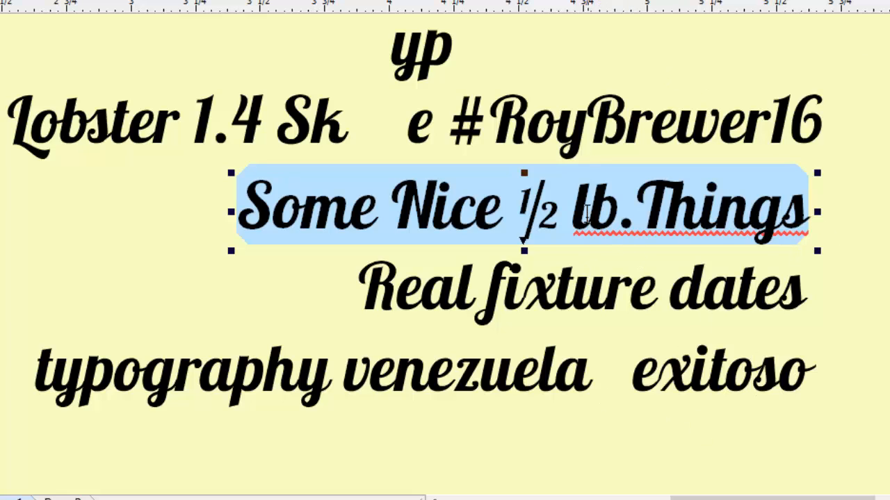
{"action": "left_click", "coordinate": [524, 241]}
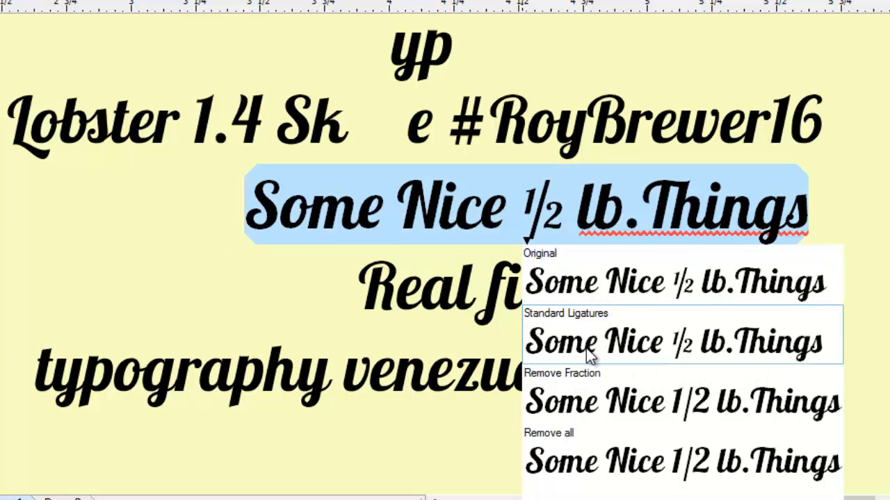
{"action": "left_click", "coordinate": [586, 348]}
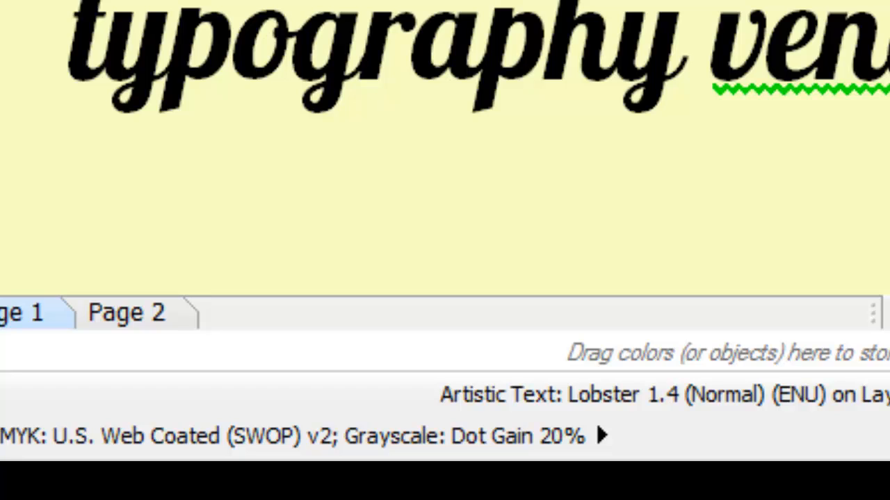
Step: Replace the 'Gabriola' text on the second card with 'Monarch Trophy'
{"action": "scroll", "coordinate": [445, 148], "scroll_direction": "down", "scroll_amount": 3}
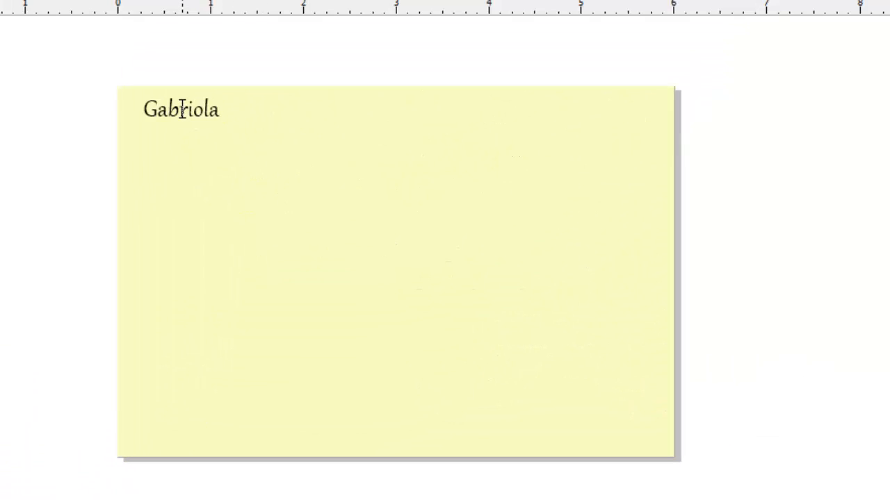
{"action": "left_click", "coordinate": [182, 110]}
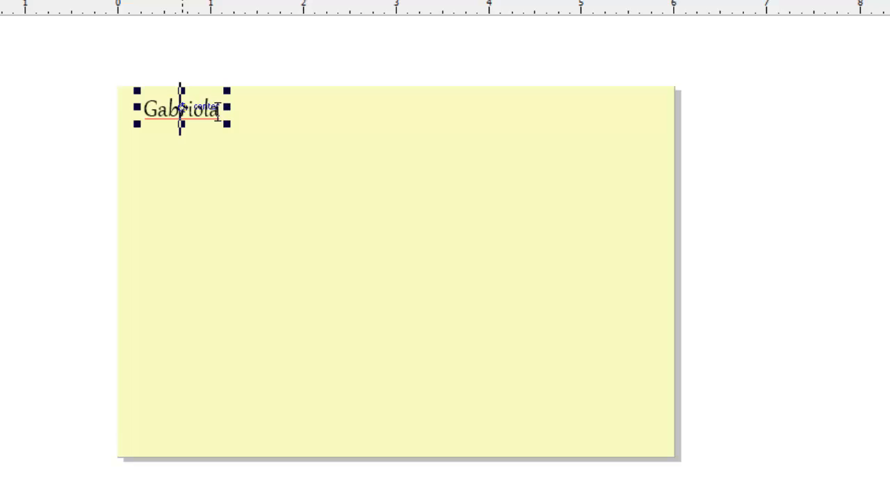
{"action": "key", "text": "shift+End"}
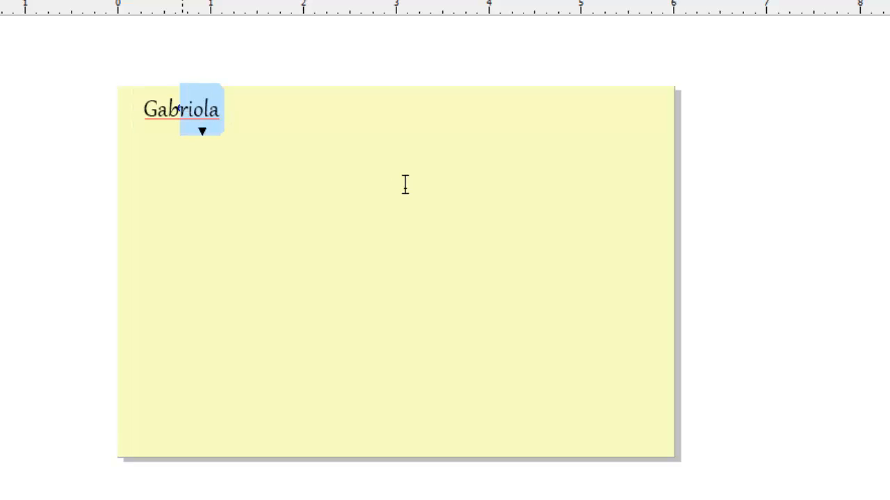
{"action": "left_click", "coordinate": [277, 120]}
{"action": "left_click", "coordinate": [182, 106]}
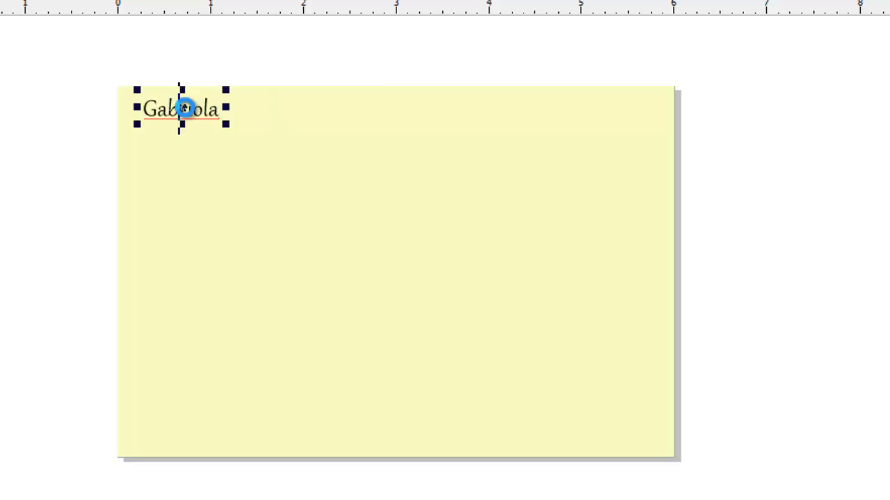
{"action": "double_click", "coordinate": [181, 110]}
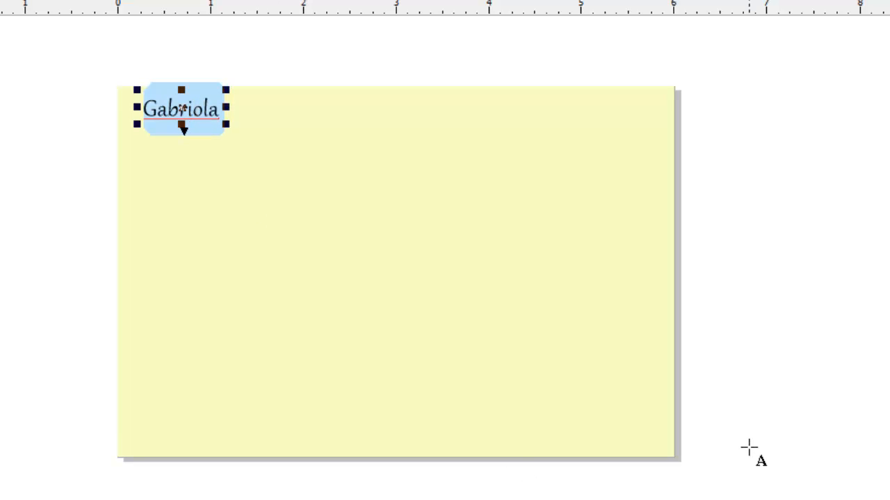
{"action": "type", "text": "Mon"}
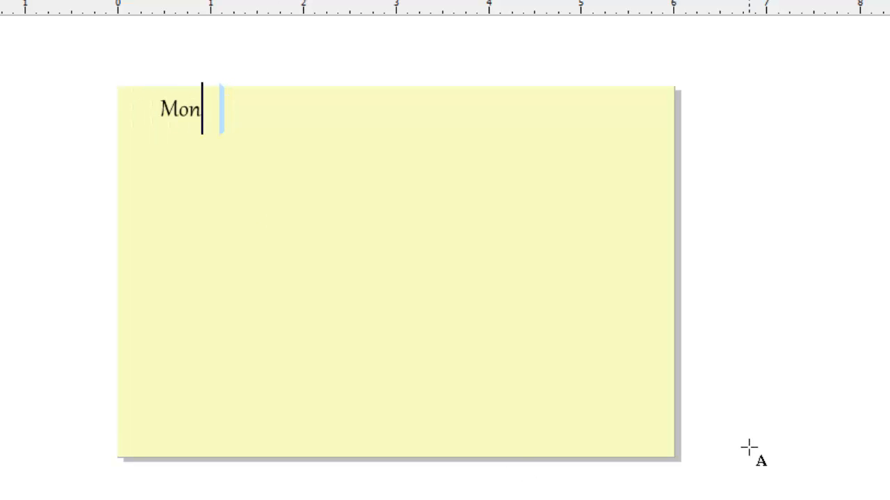
{"action": "type", "text": "arch Trophy"}
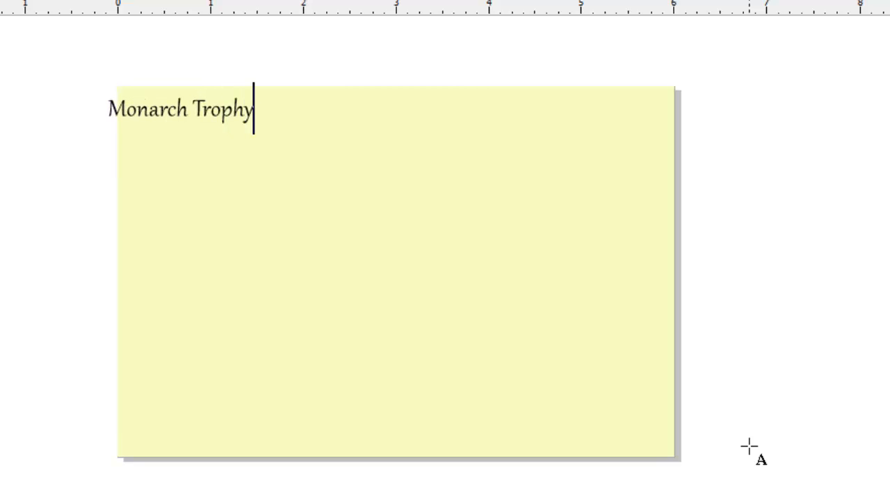
Step: Scale the 'Monarch Trophy' text up proportionally to about 4 inches wide
{"action": "key", "text": "ctrl+space"}
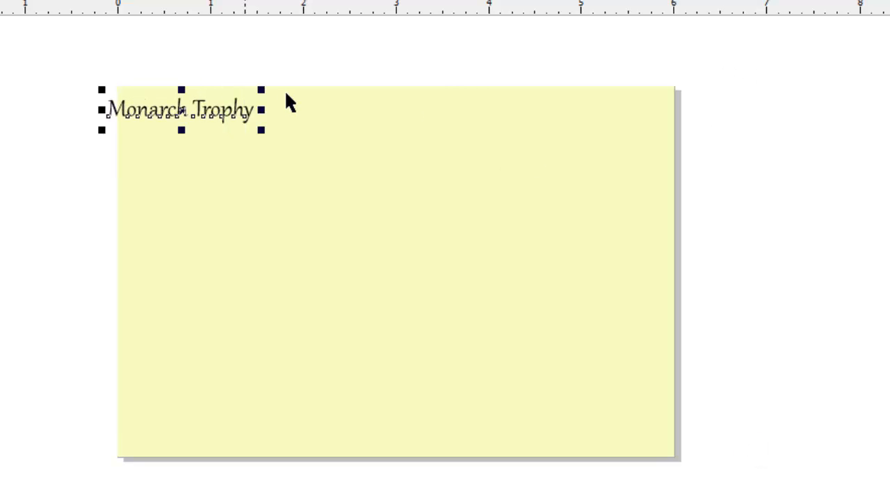
{"action": "left_click_drag", "start_coordinate": [261, 130], "coordinate": [519, 199]}
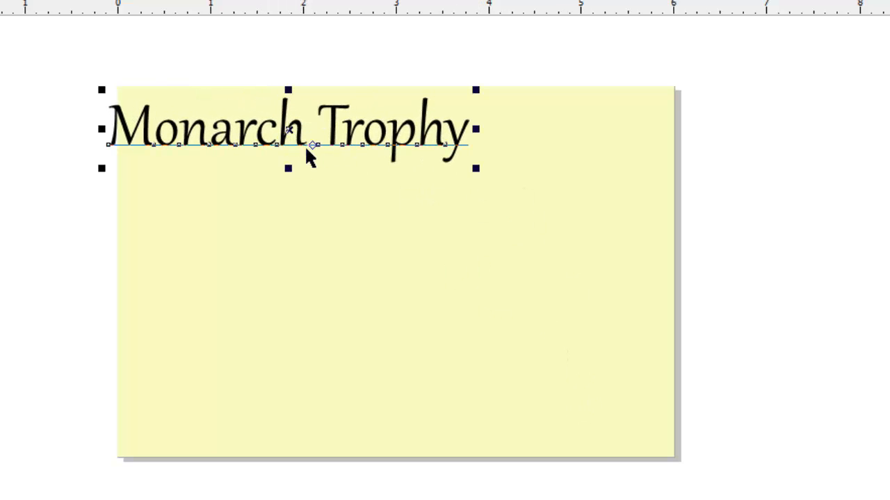
Step: Select all of the 'Monarch Trophy' text for editing its OpenType options
{"action": "double_click", "coordinate": [335, 130]}
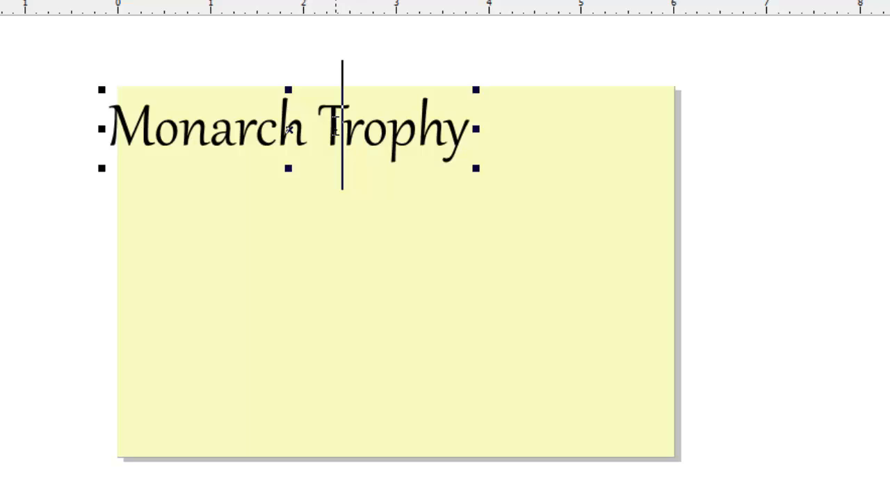
{"action": "triple_click", "coordinate": [337, 130]}
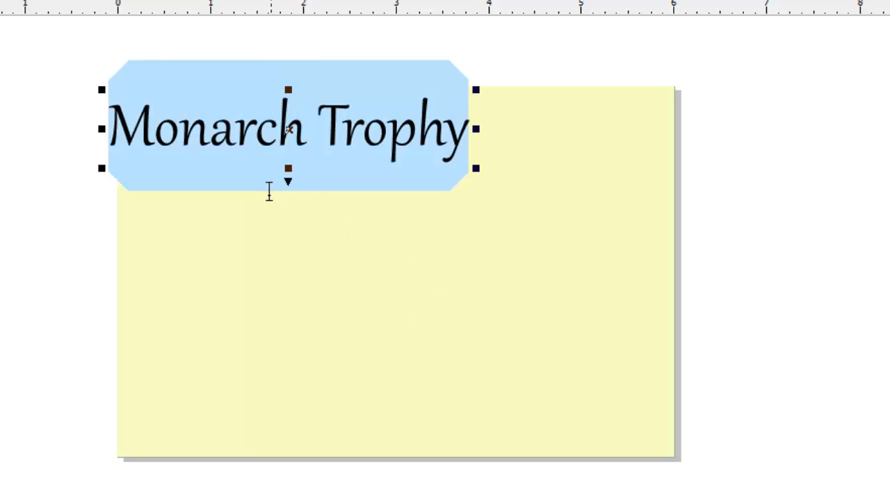